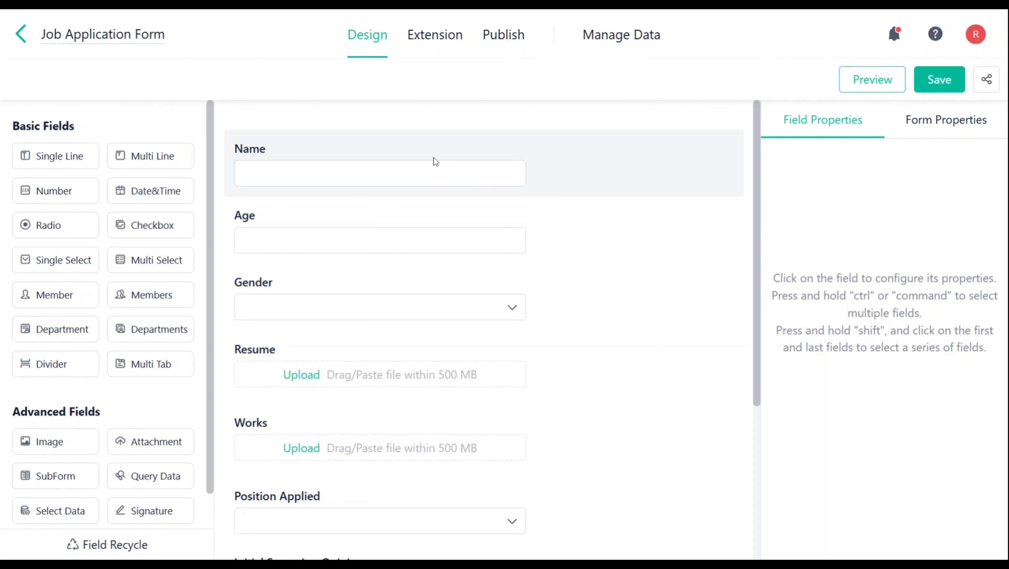
- Review the Job Application Form's fields and its submitted records, including the Initial Screening Feedback editor of the first record
scroll(476, 195, down, 5)
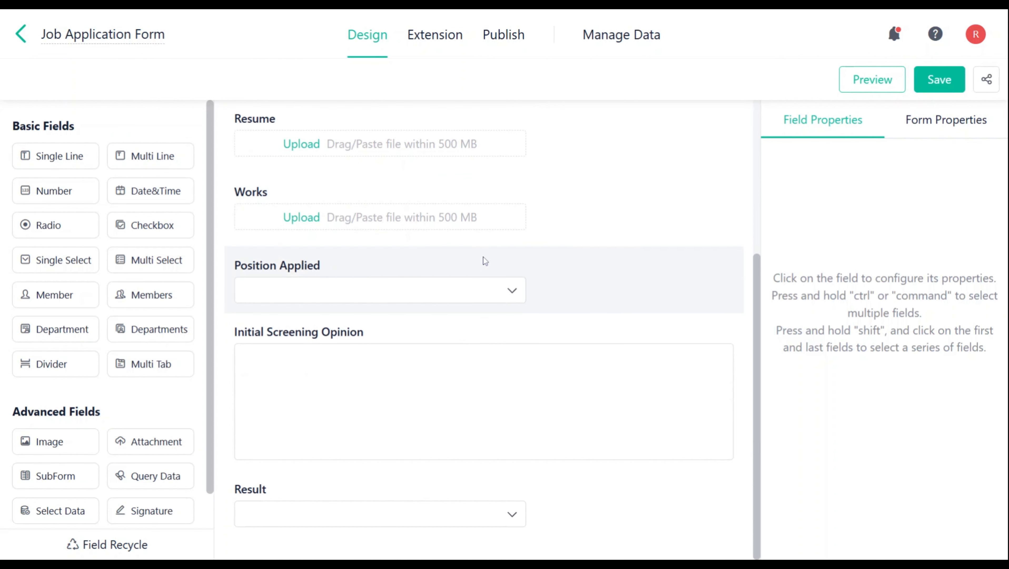
scroll(484, 260, up, 5)
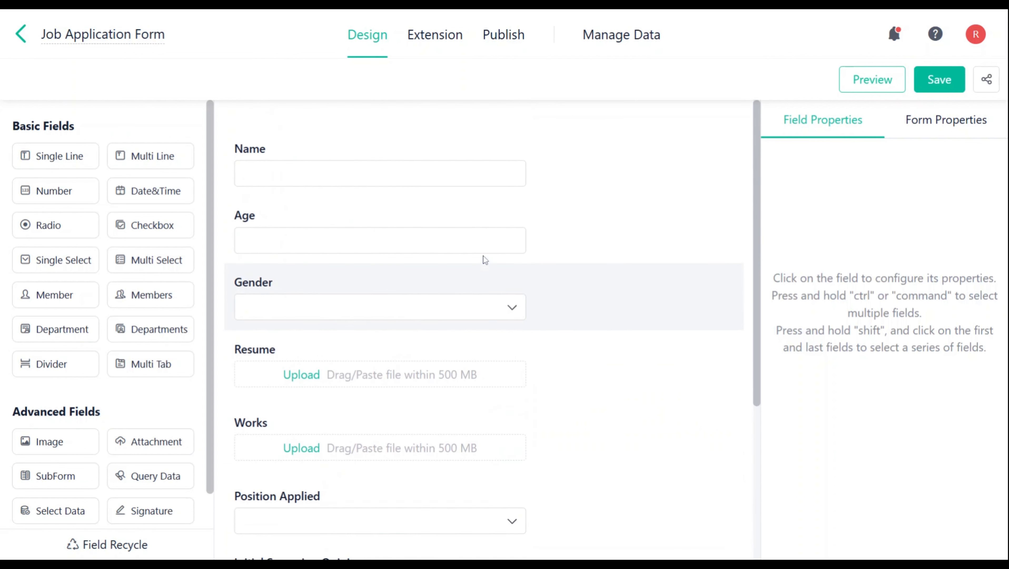
click(622, 35)
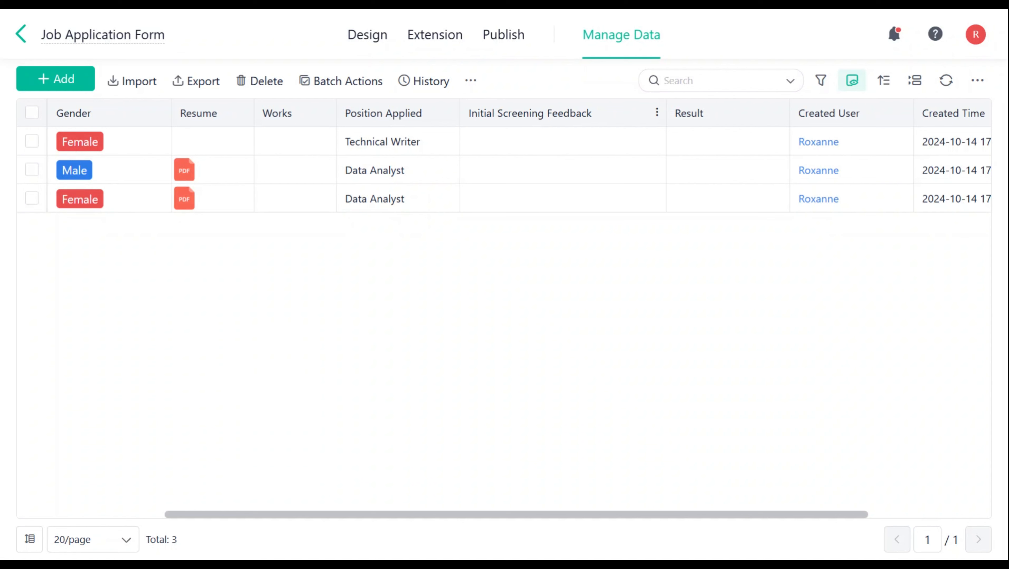
click(653, 139)
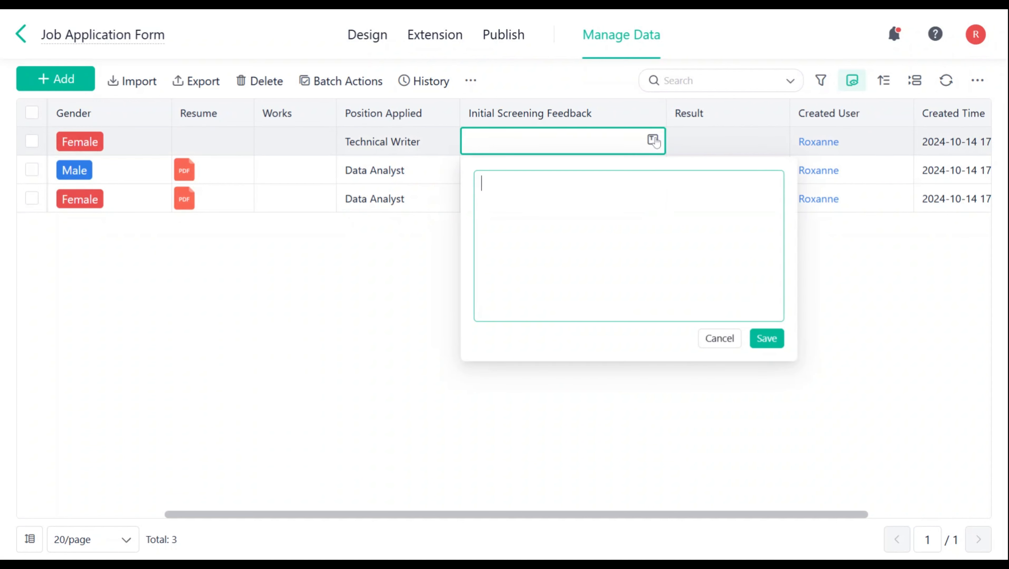
click(728, 141)
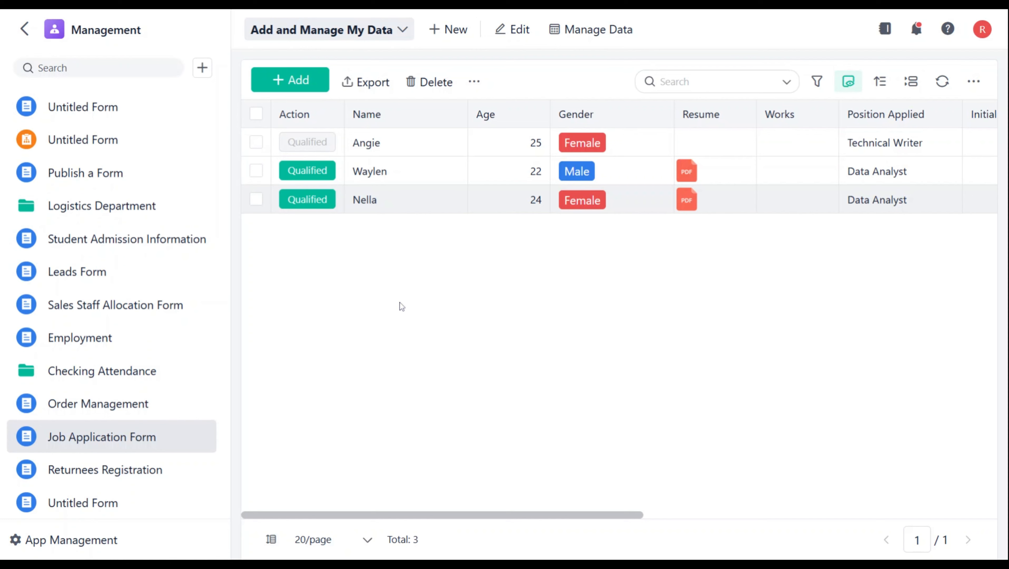
- Open the record of the 24-year-old Data Analyst applicant and try the Qualified action followed by the Not Qualified action
click(451, 195)
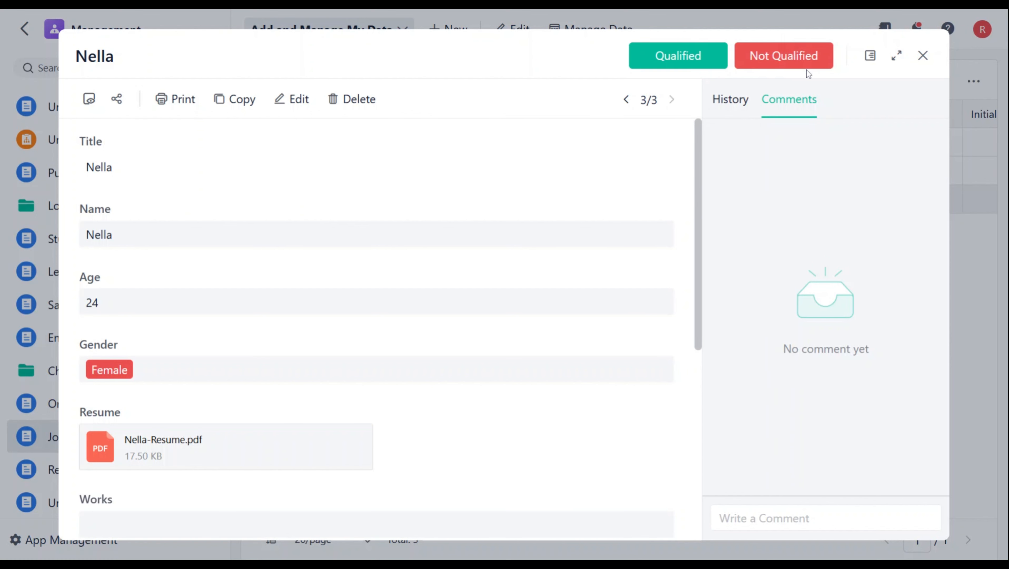
click(683, 56)
click(713, 451)
scroll(533, 410, down, 10)
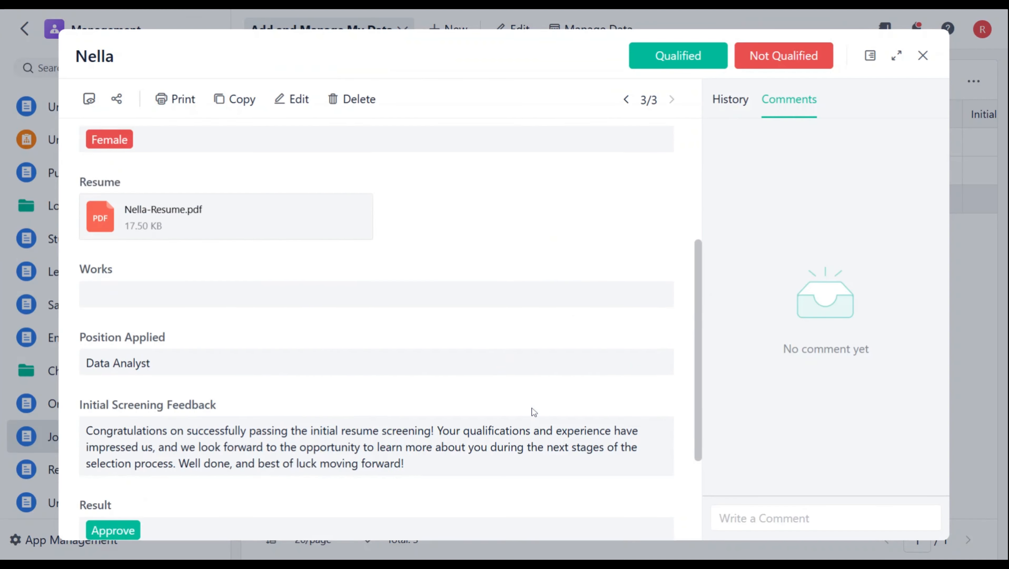
click(784, 60)
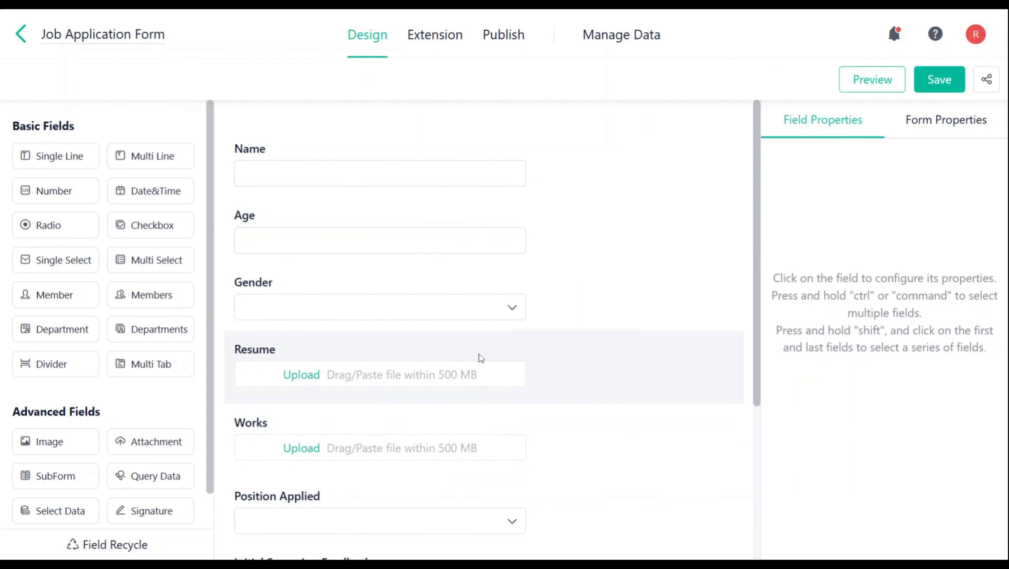
- Create a custom button named "Qualified" in the form's extension settings and view its style options
click(440, 43)
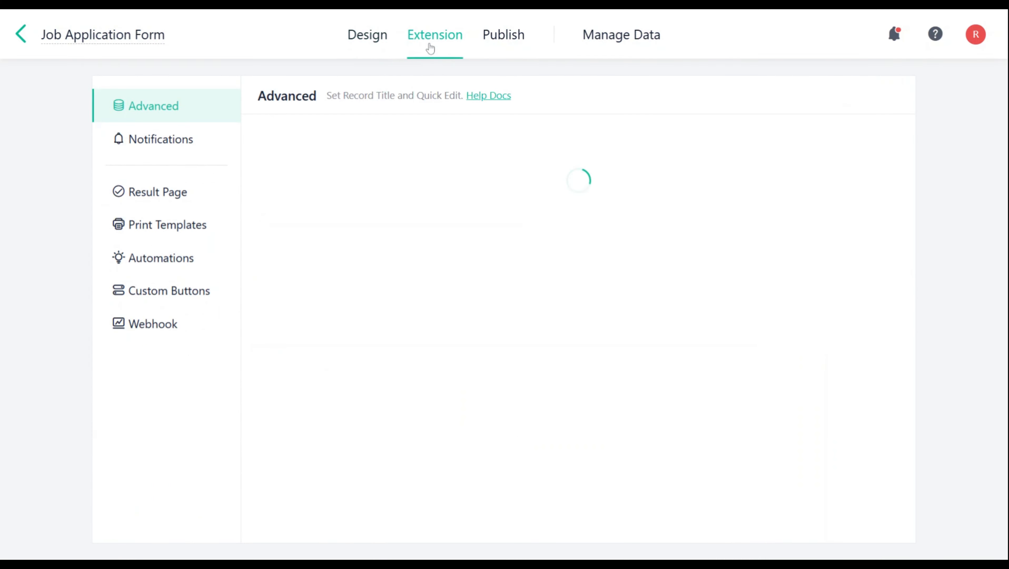
click(166, 303)
click(299, 156)
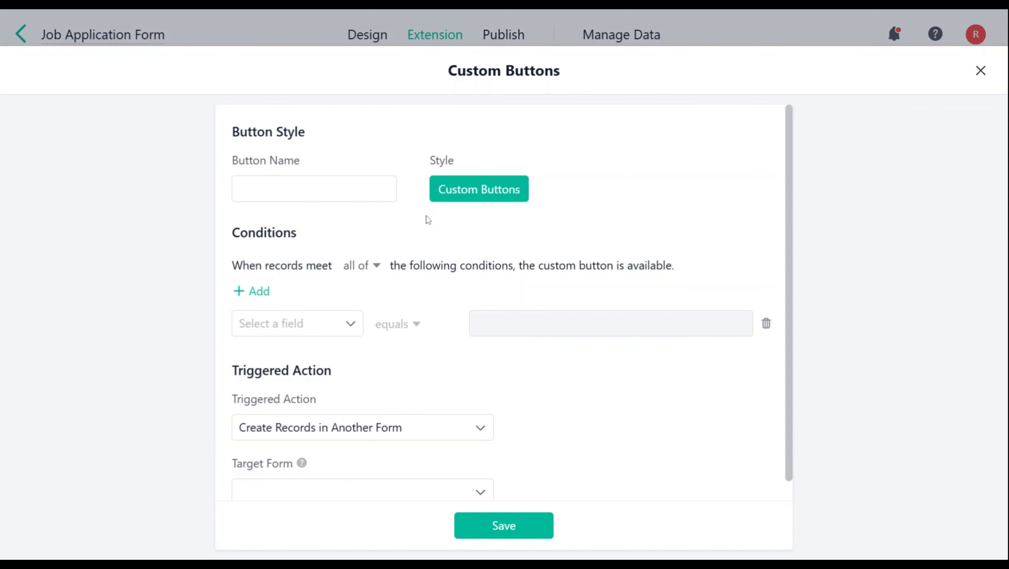
text(Qualified)
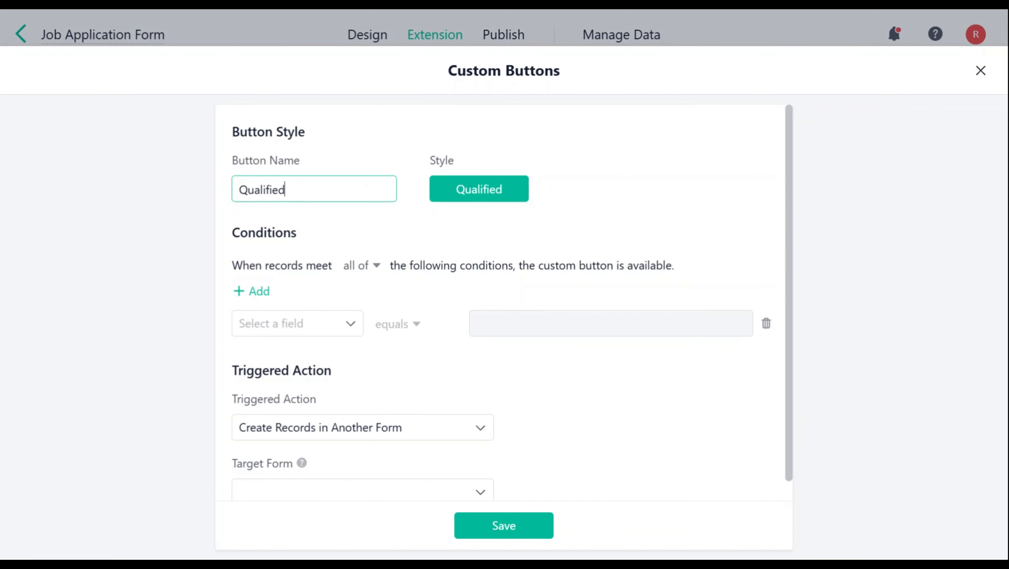
click(479, 191)
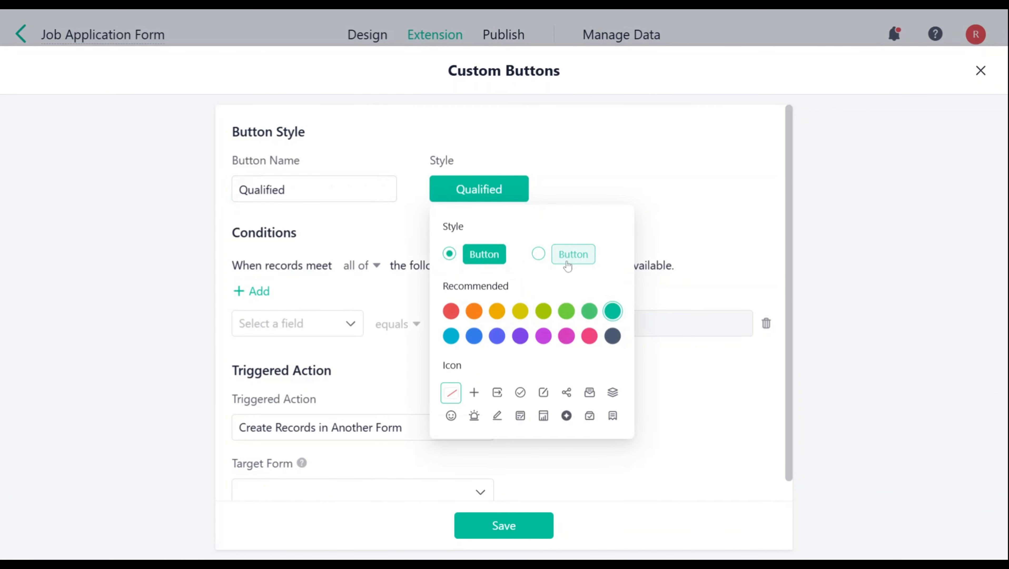
click(663, 143)
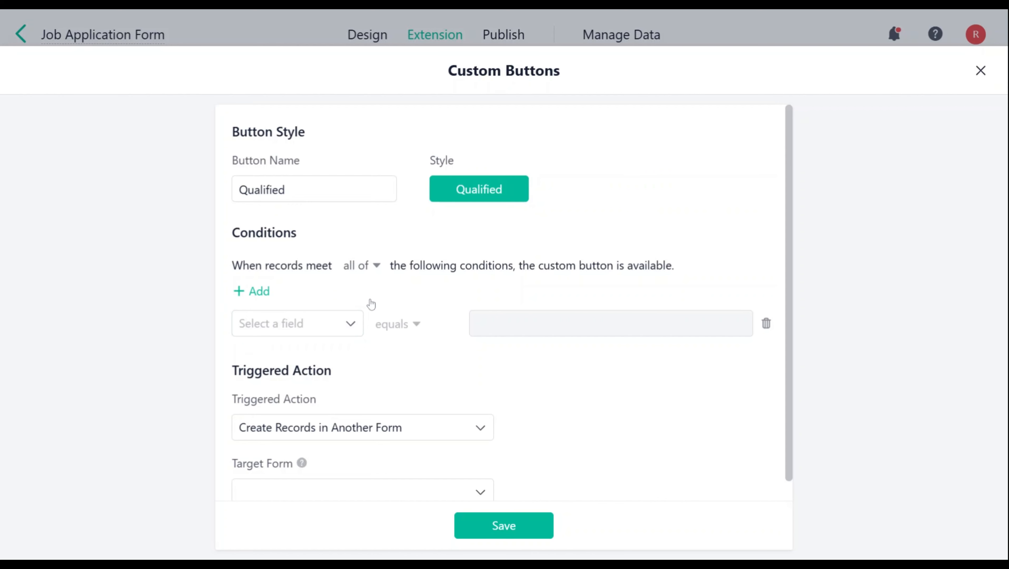
- Make the Qualified button available when records meet all of the conditions, with the condition that Resume is not empty
click(361, 268)
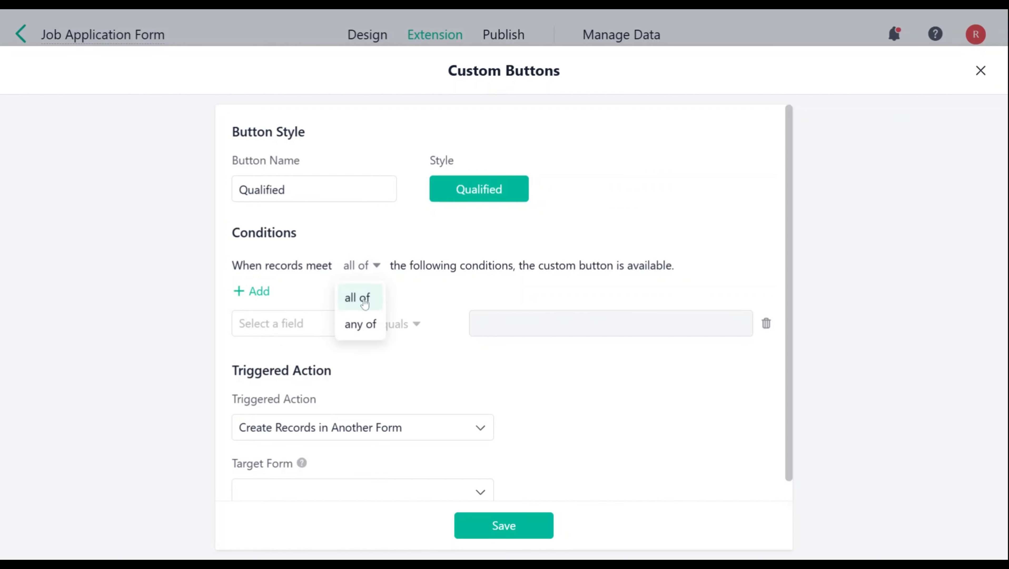
click(351, 297)
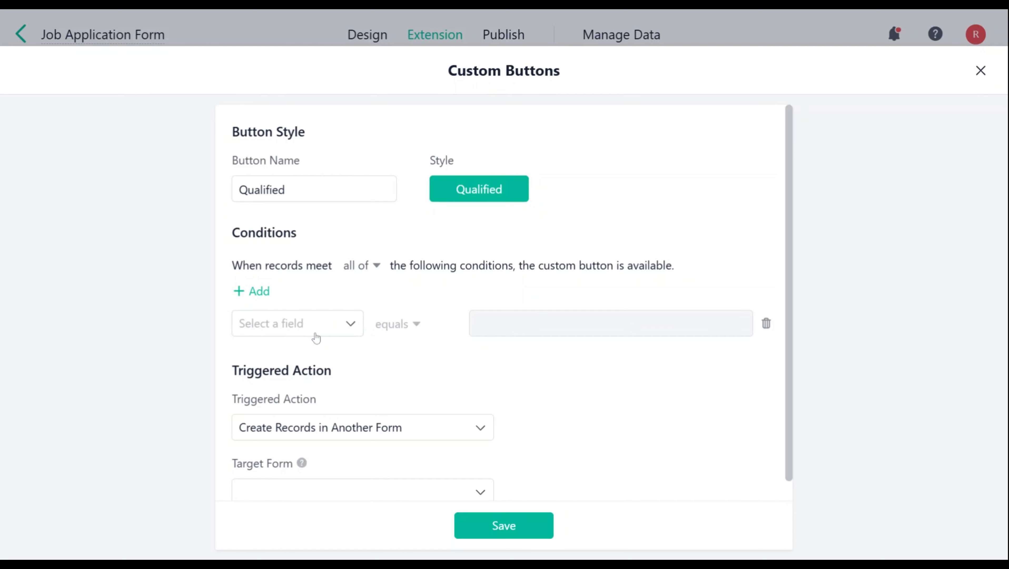
click(315, 325)
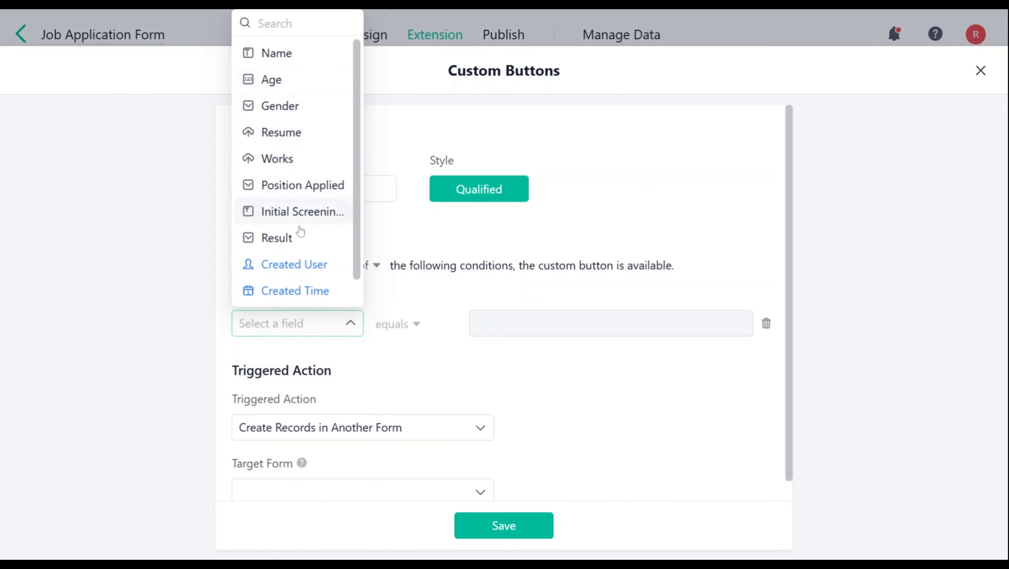
click(302, 136)
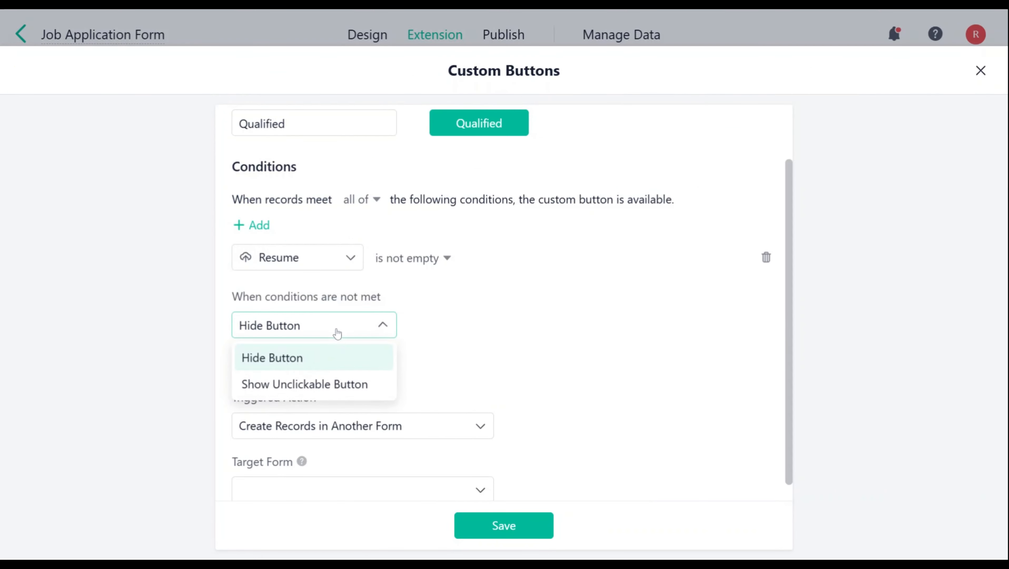
- Show the button as unclickable when conditions are not met, with the tooltip "The screening process cannot proceed without the upload of a PDF resume."
click(335, 383)
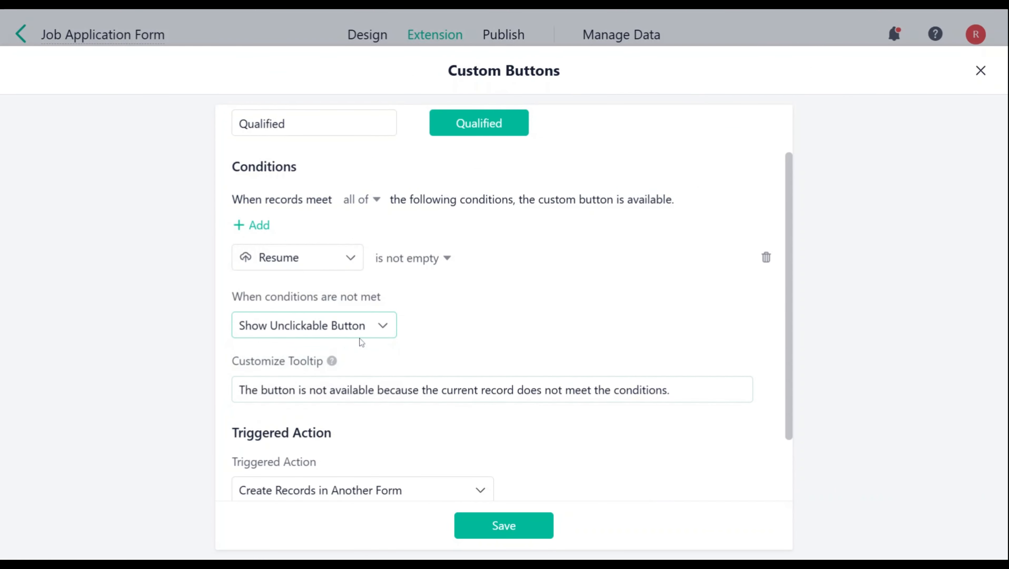
drag(677, 389, 214, 396)
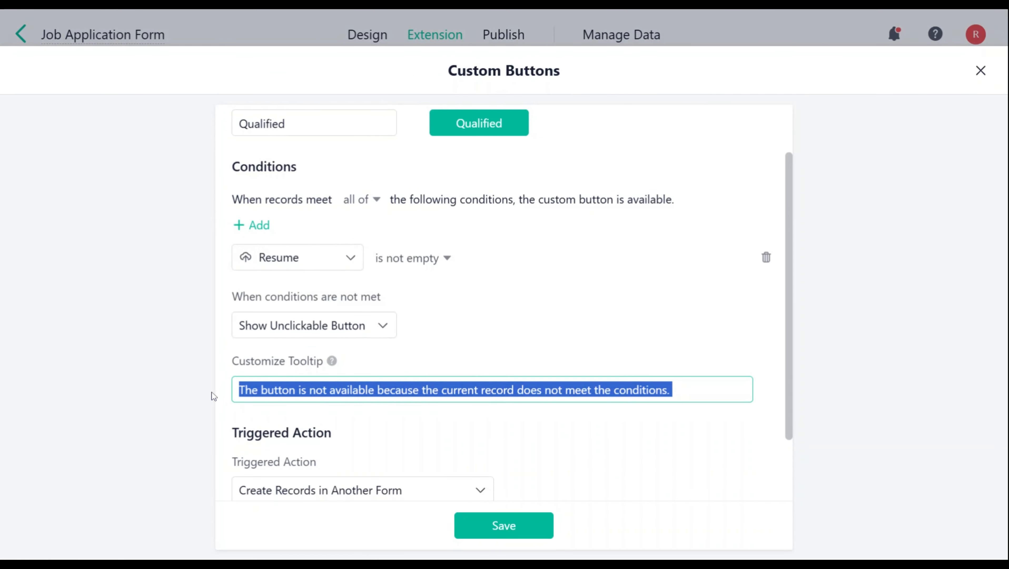
key(BackSpace)
text(The screening process cannot proceed without the upload of a PDF resume.)
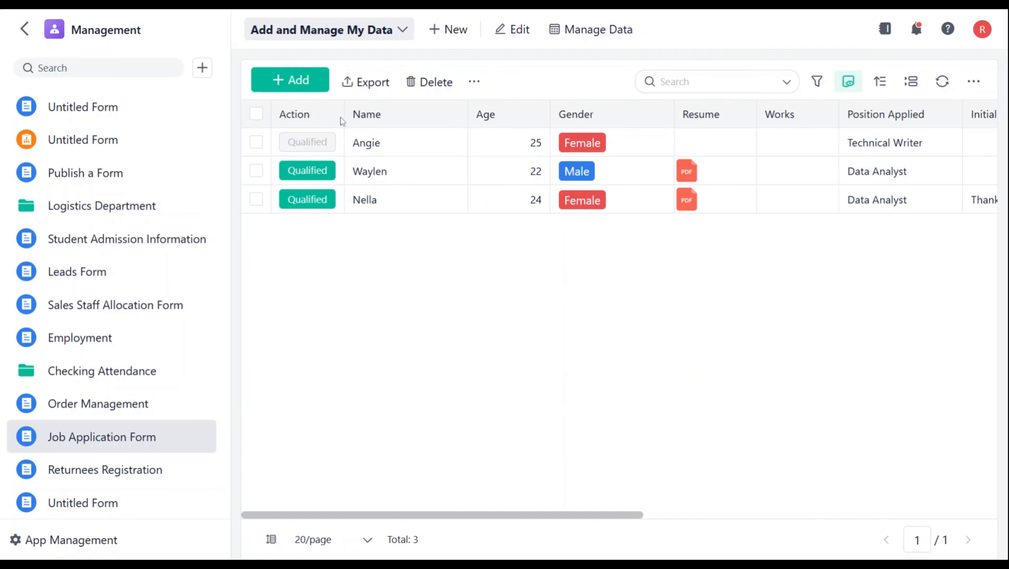
mouse_move(329, 138)
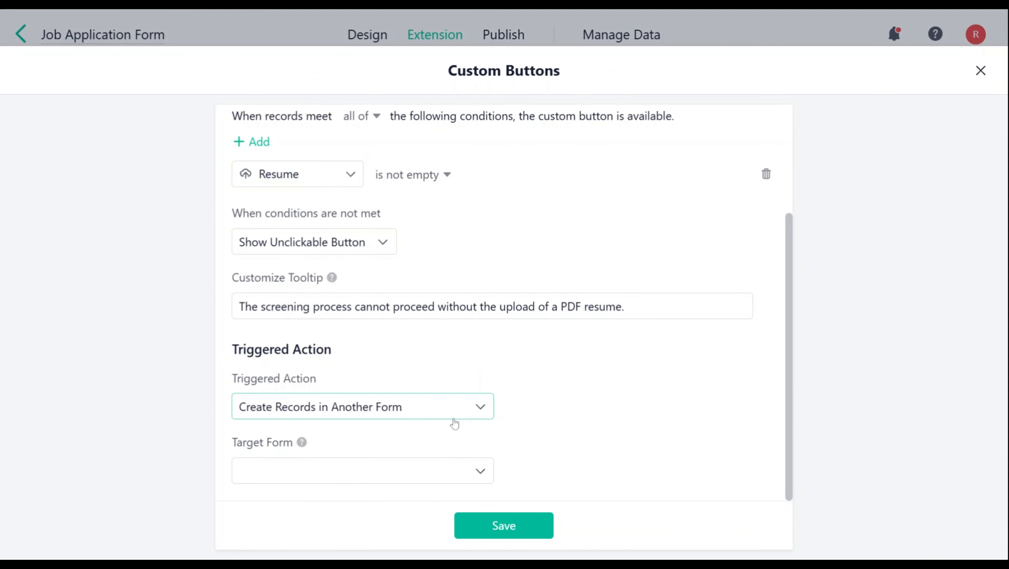
- Set the triggered action to Edit Records for the records triggered by the button, with the Result field set to Approve
click(436, 416)
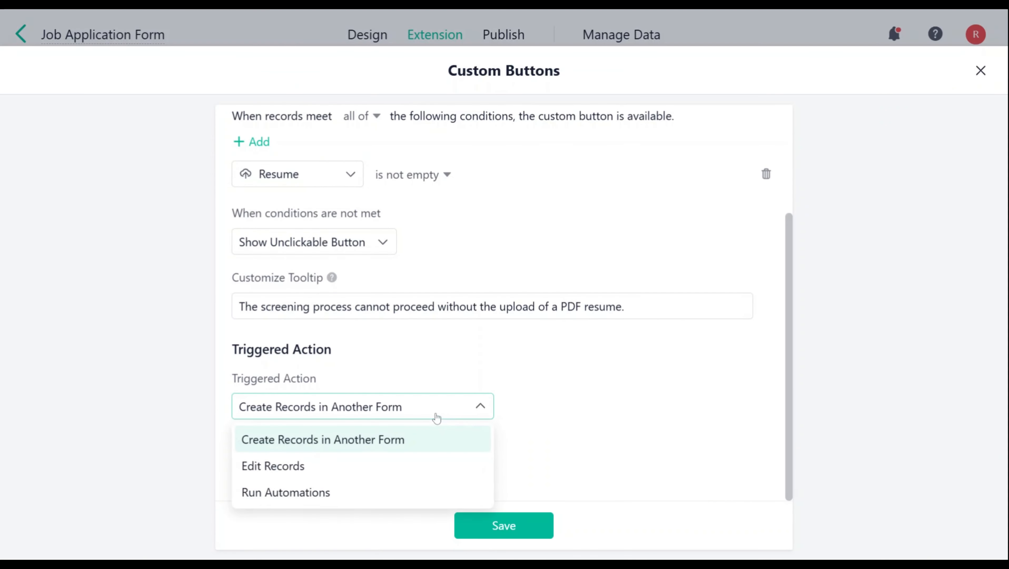
click(309, 466)
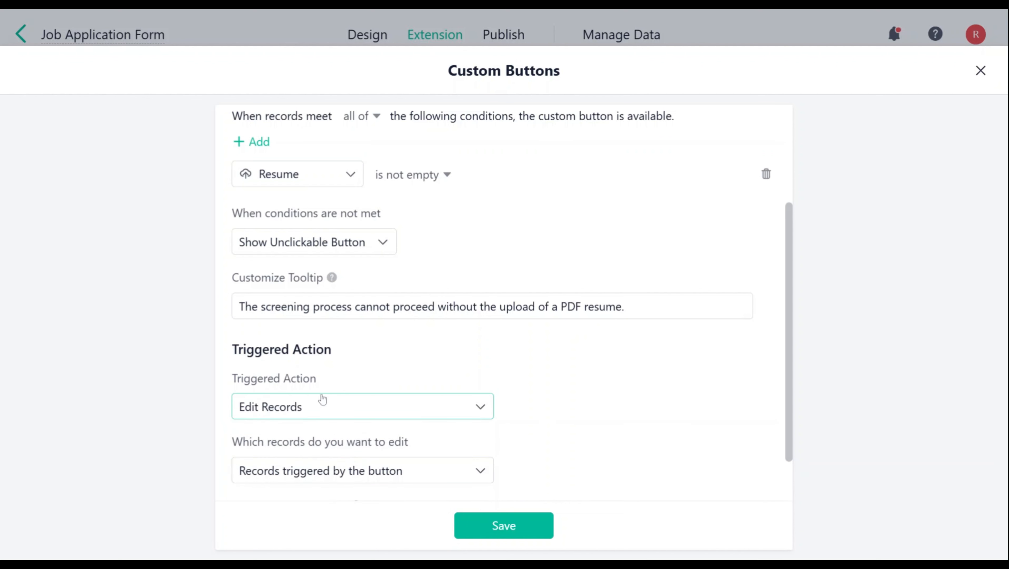
scroll(319, 407, down, 2)
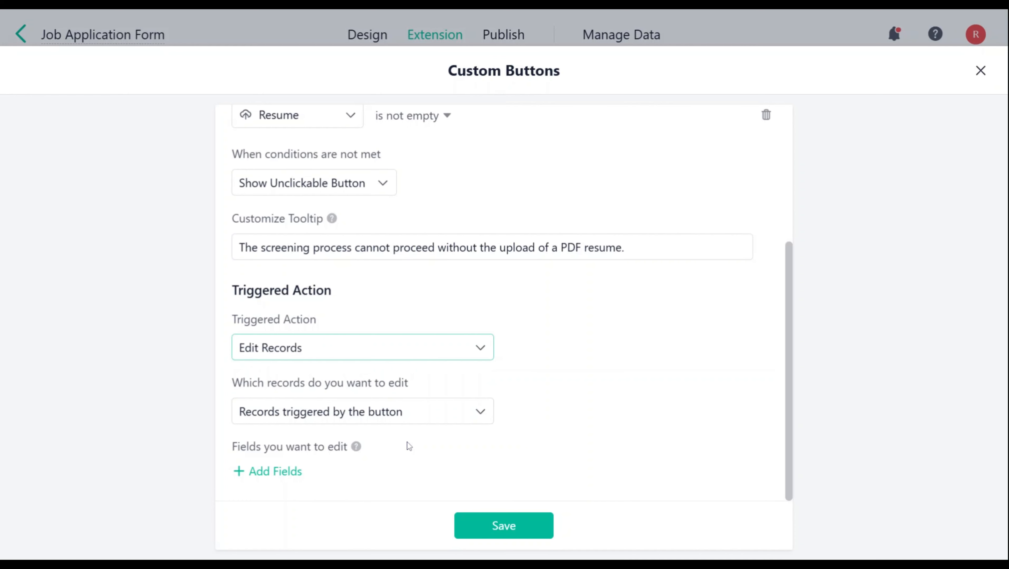
click(269, 471)
click(294, 438)
scroll(607, 422, down, 1)
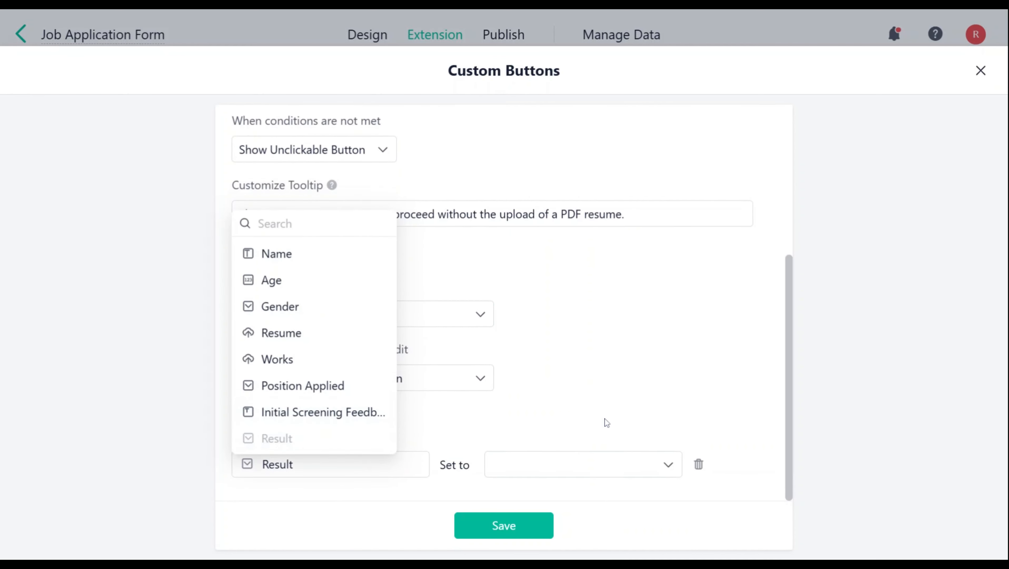
click(618, 466)
click(582, 404)
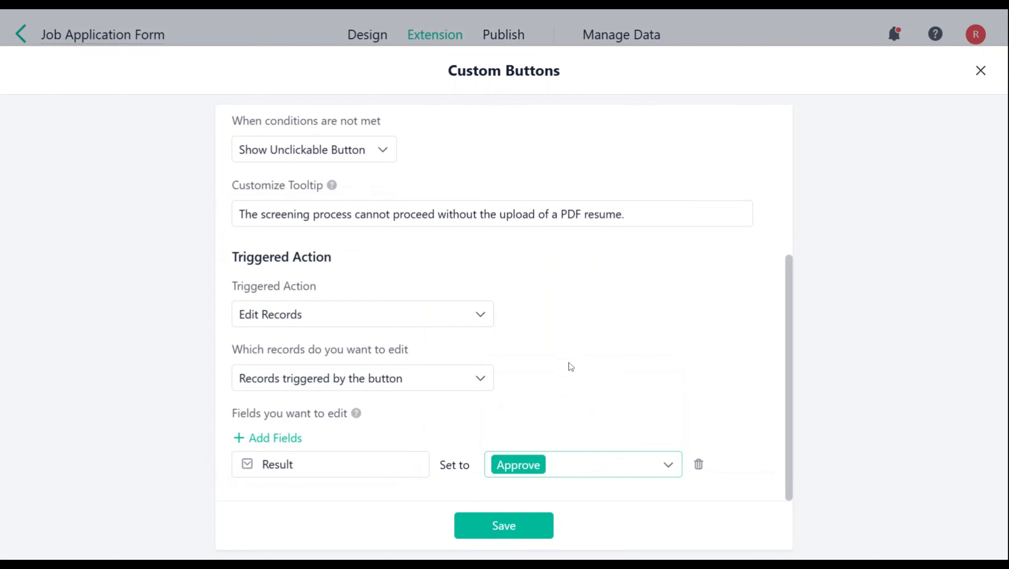
- Add the Initial Screening Feedback field, set it to the pasted message beginning "Congratulations on successfully passing the initial resume screening!", and save the button
click(273, 437)
click(339, 382)
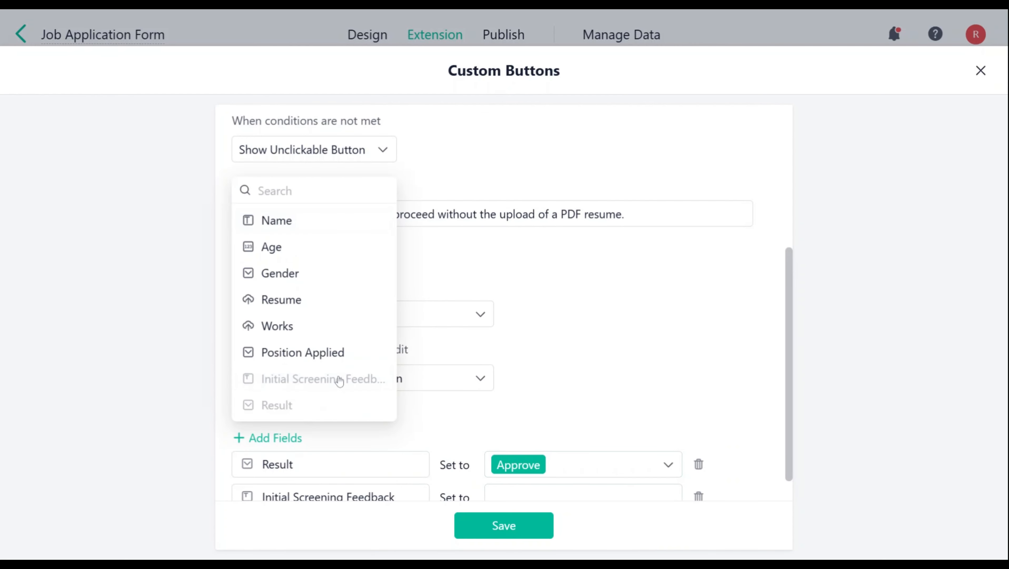
scroll(583, 465, down, 1)
click(583, 465)
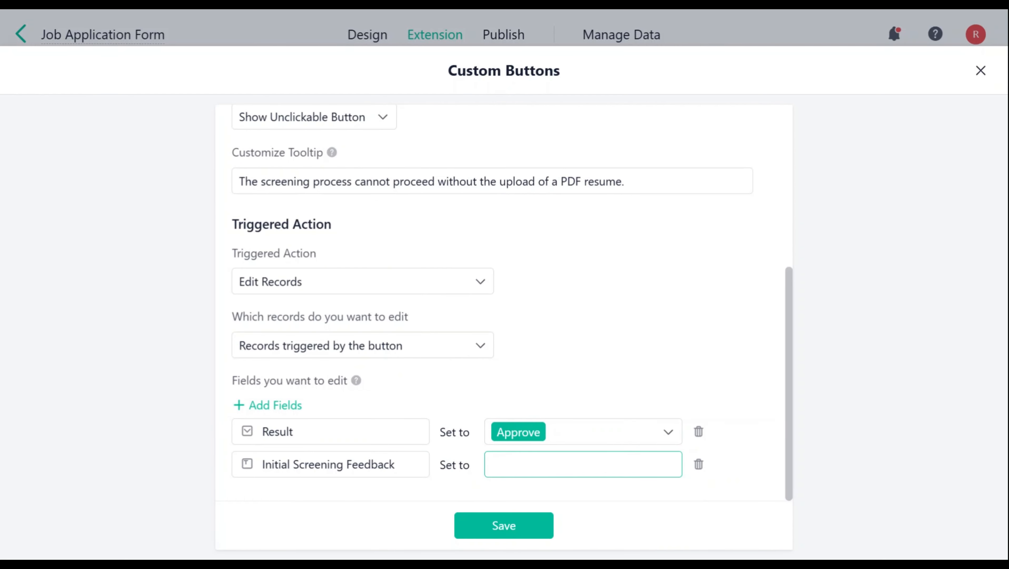
key(ctrl+v)
drag(582, 465, 480, 466)
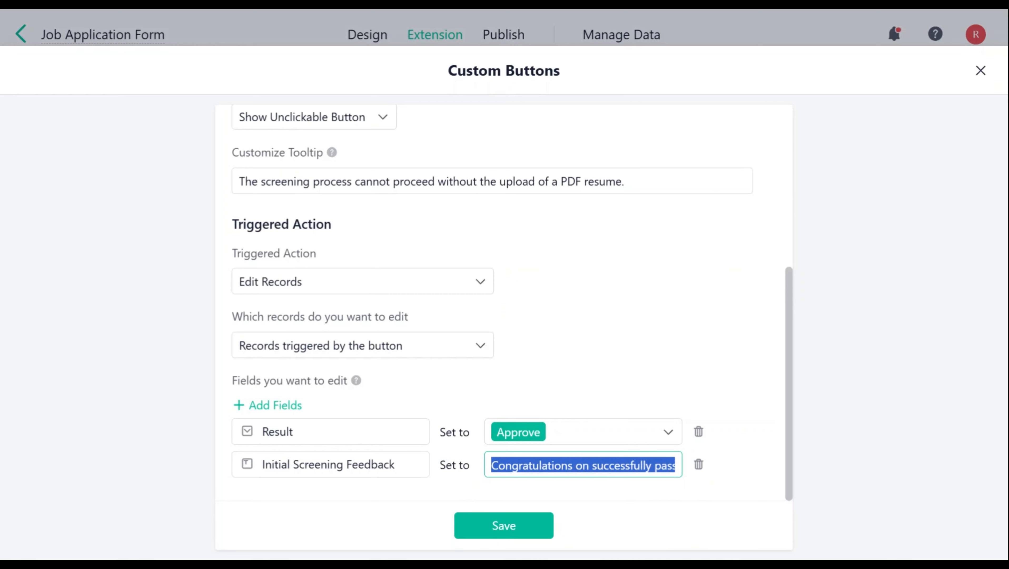
click(616, 488)
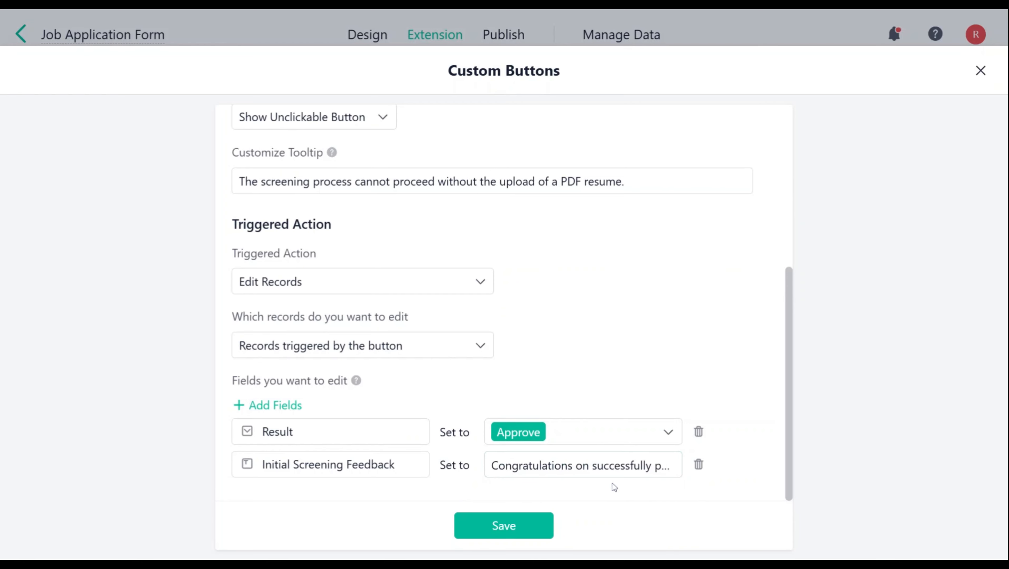
click(528, 529)
- Add a second custom button named "Not Qualified"
click(294, 144)
click(297, 189)
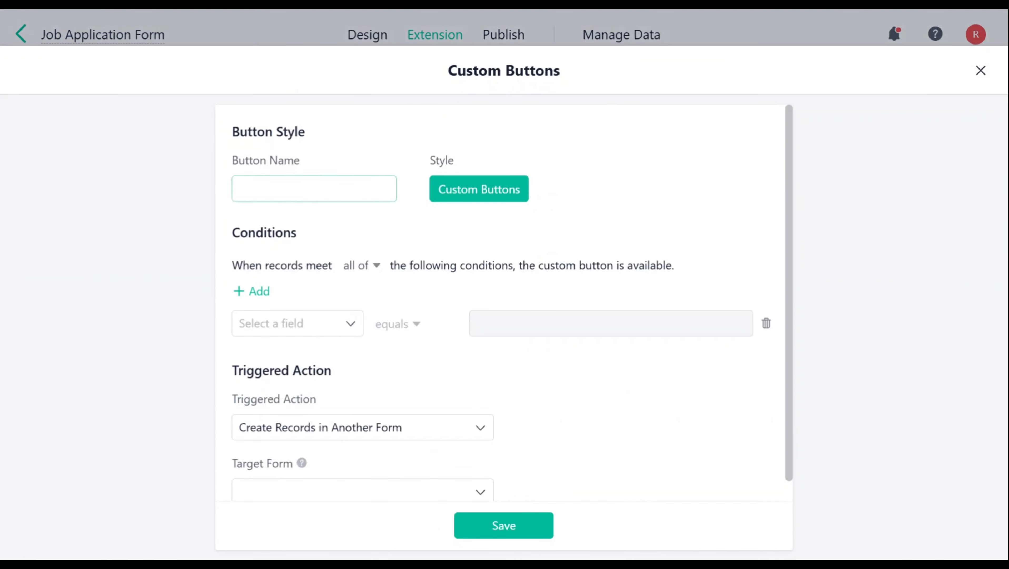
text(Not Qualified)
- Require Resume to be not empty, otherwise show the button unclickable with the tooltip "The screening process cannot proceed without the upload of a PDF resume."
click(315, 325)
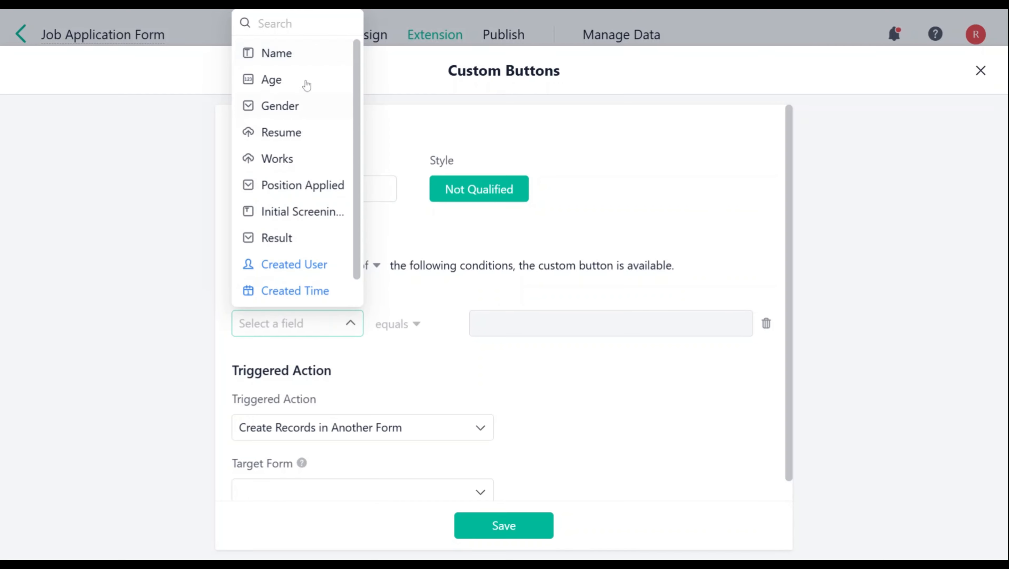
click(303, 131)
scroll(393, 315, down, 2)
click(335, 316)
click(324, 361)
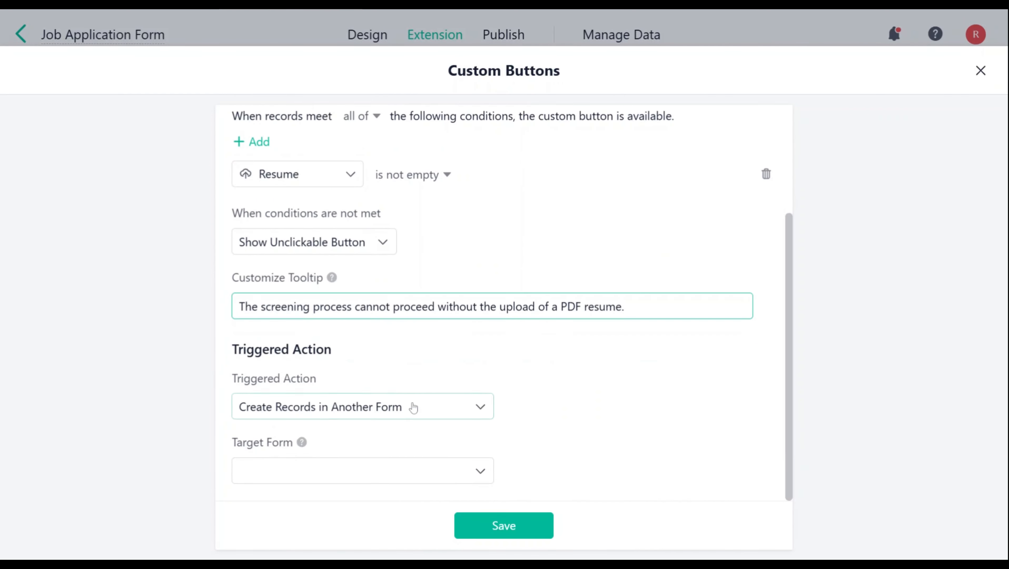
- Make the button edit records, setting Result to Disapprove and Initial Screening Feedback to the rejection message, and save it
click(411, 407)
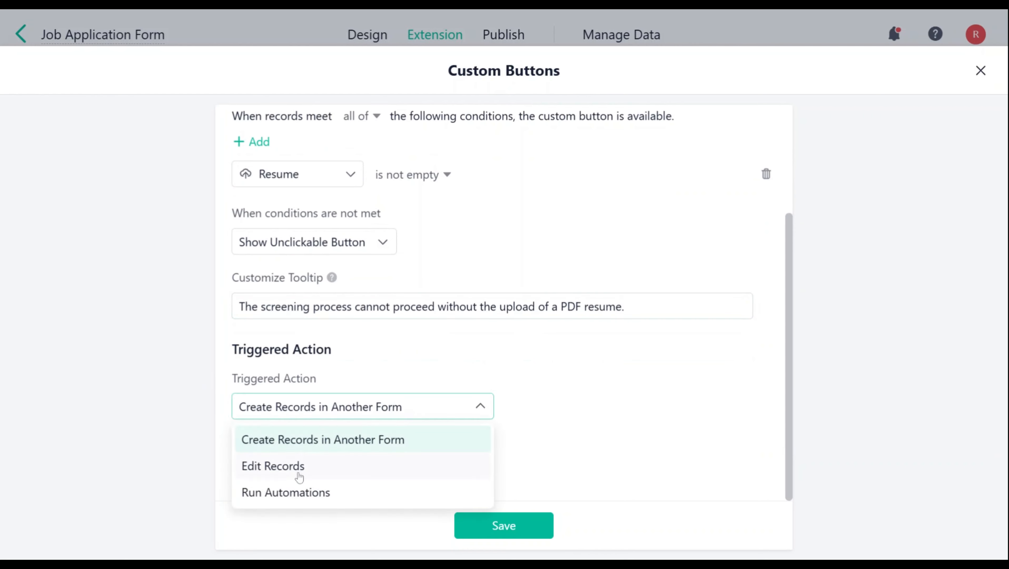
click(299, 469)
scroll(334, 495, down, 2)
click(275, 479)
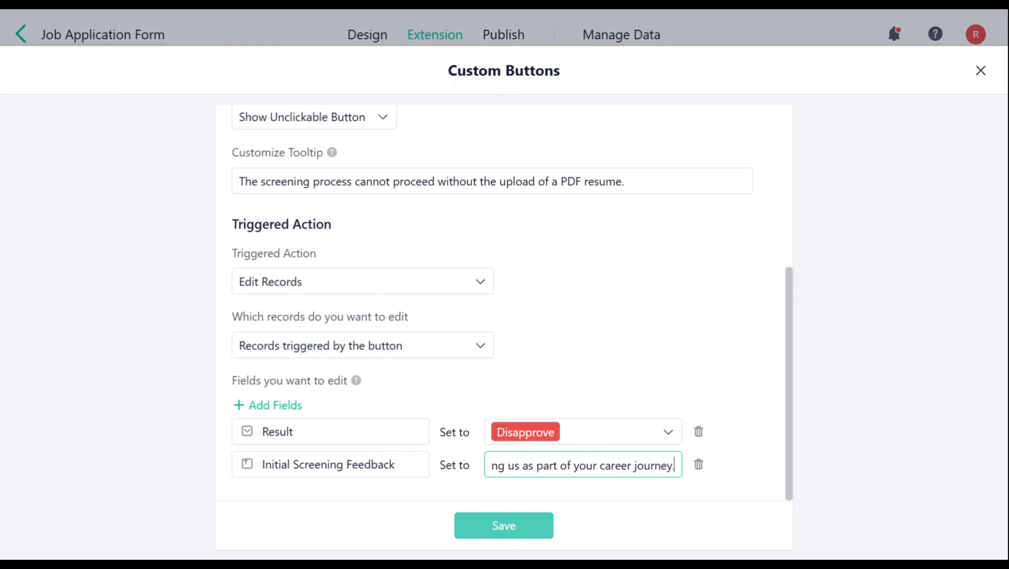
click(530, 534)
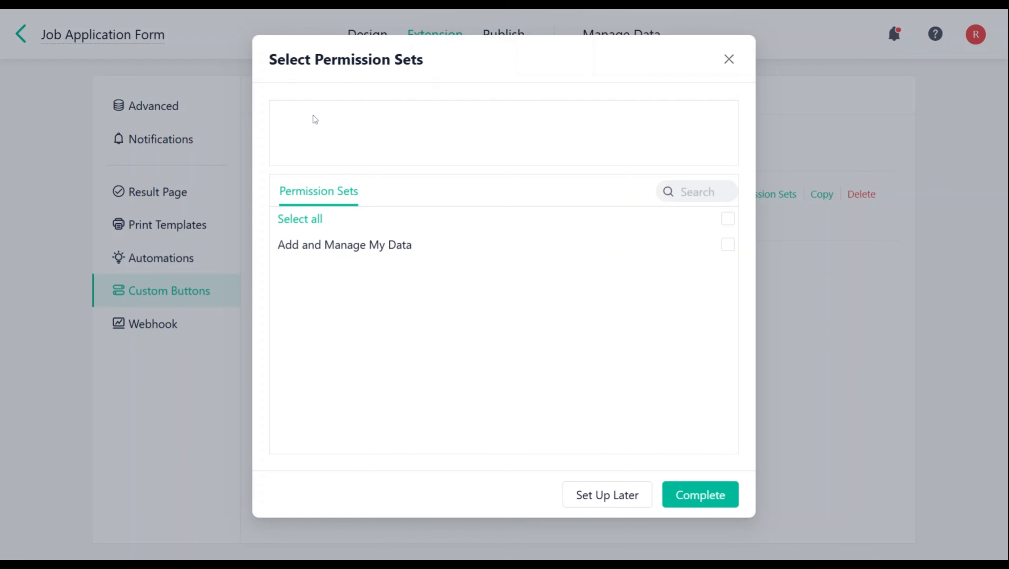
- Select all permission sets for the Not Qualified button, but postpone the permission setup
click(727, 220)
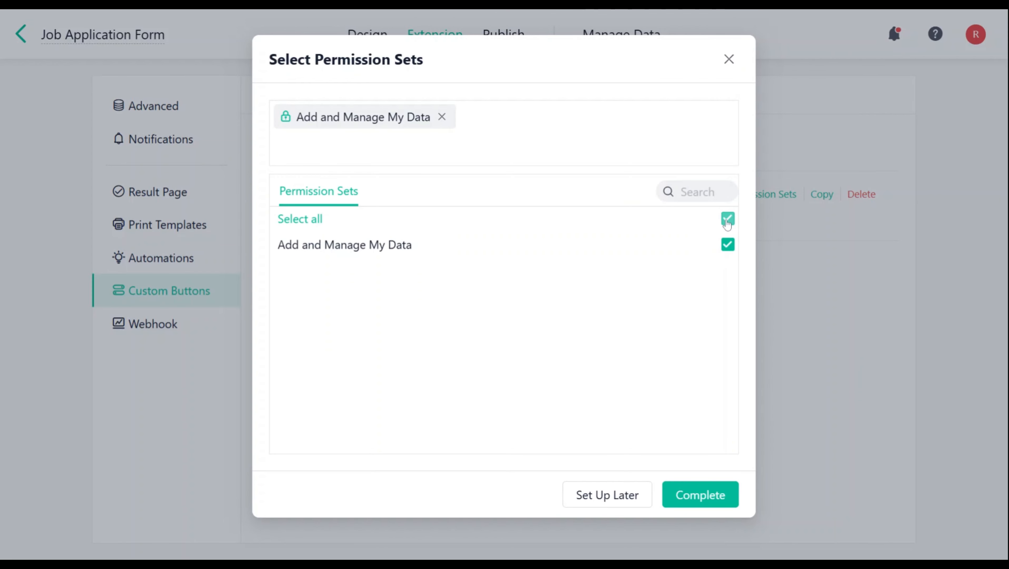
click(592, 503)
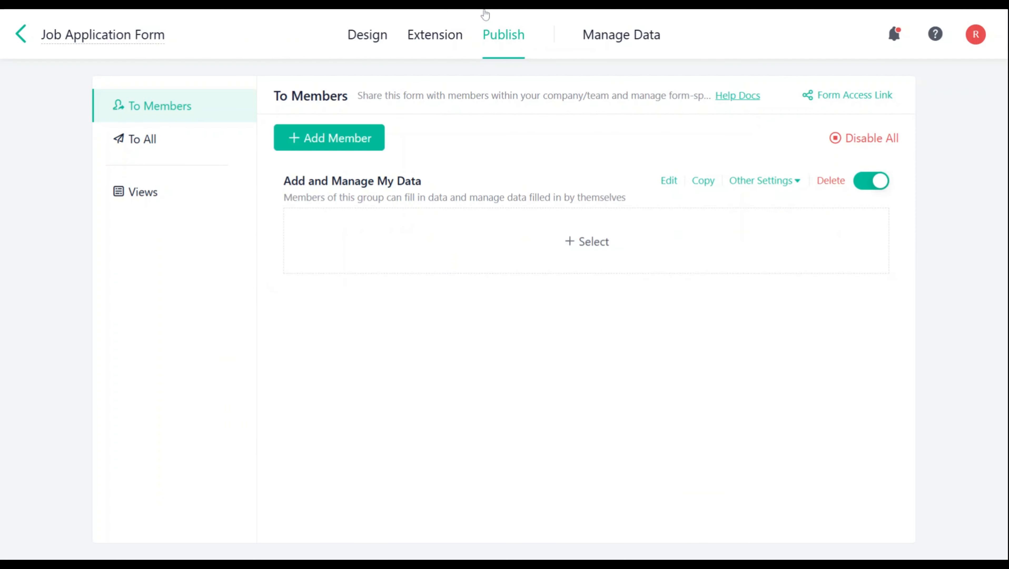
- Add a team member to the form's Add and Manage My Data permission group
click(348, 145)
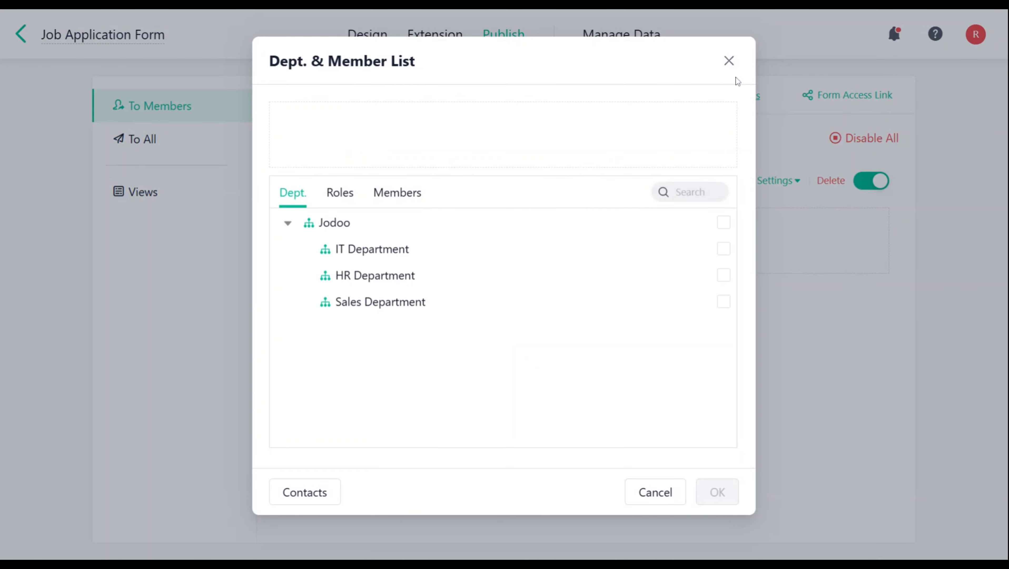
click(397, 193)
scroll(712, 424, down, 3)
click(716, 410)
click(718, 493)
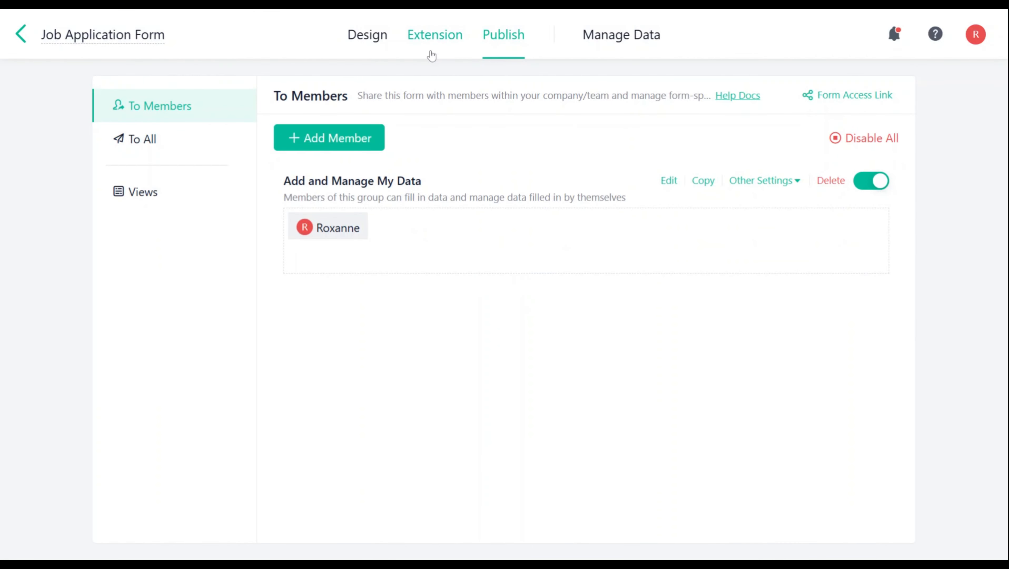
- In the custom button settings of the Add and Manage My Data group, display the Qualified button in grid view
mouse_move(775, 190)
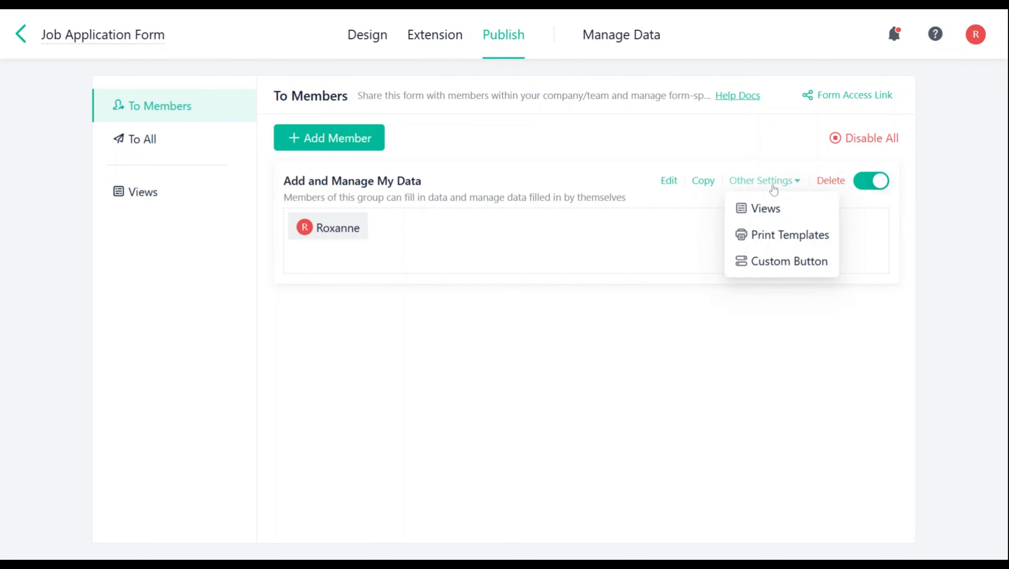
click(750, 261)
click(715, 151)
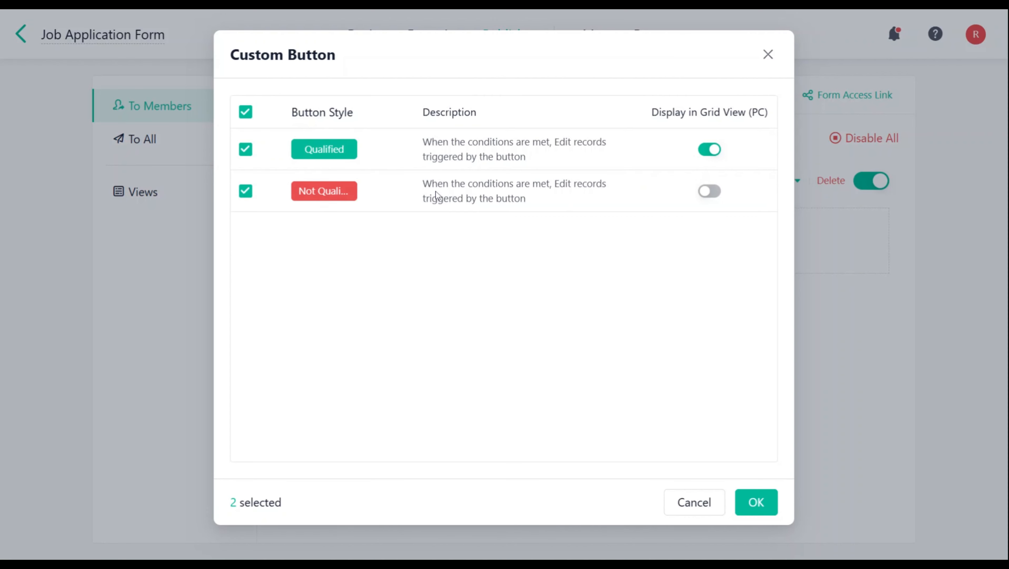
click(712, 192)
click(713, 151)
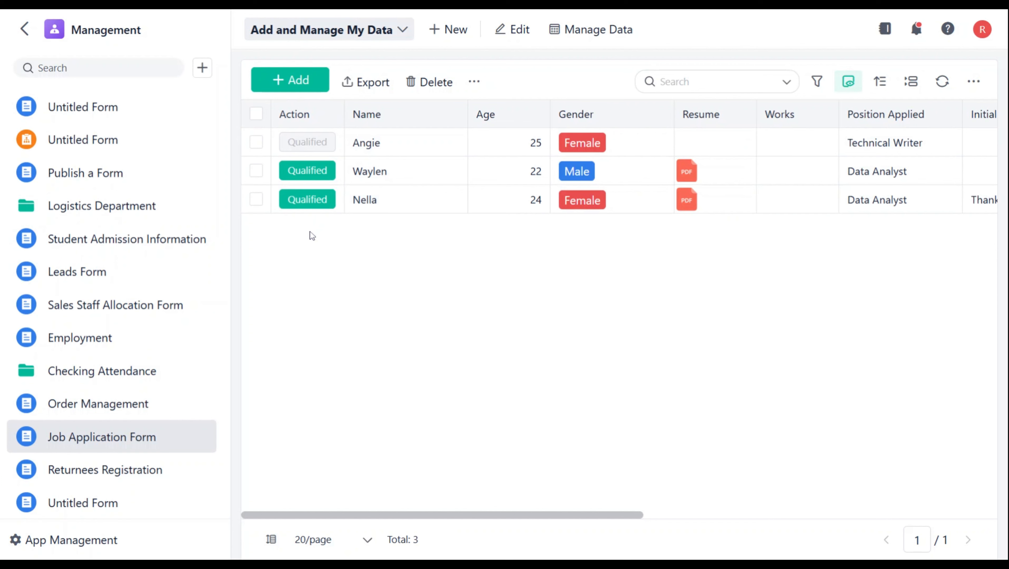
- Run the Qualified button on the 24-year-old Data Analyst applicant's record, accepting the Approve result and the congratulatory feedback
click(424, 202)
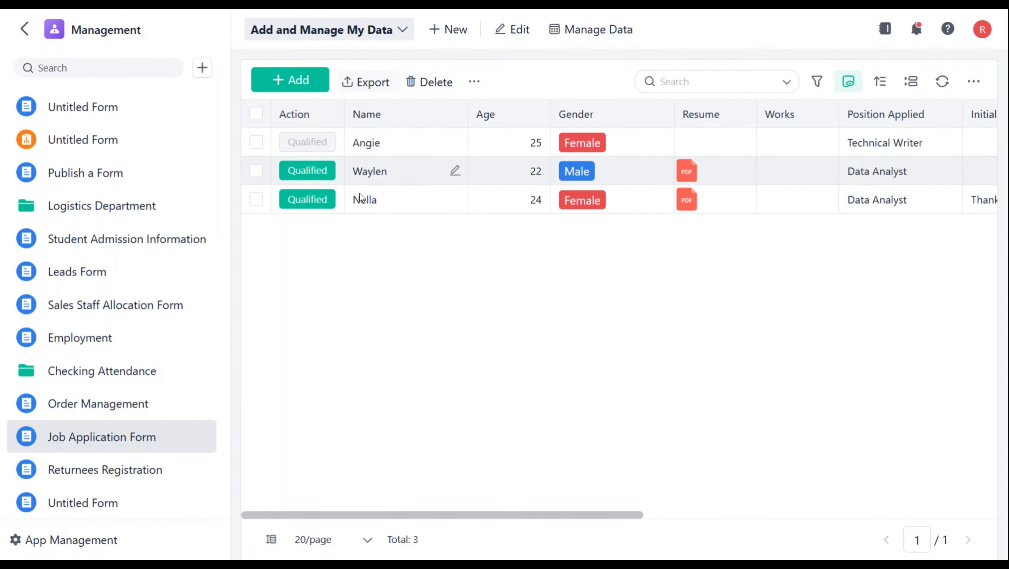
mouse_move(328, 141)
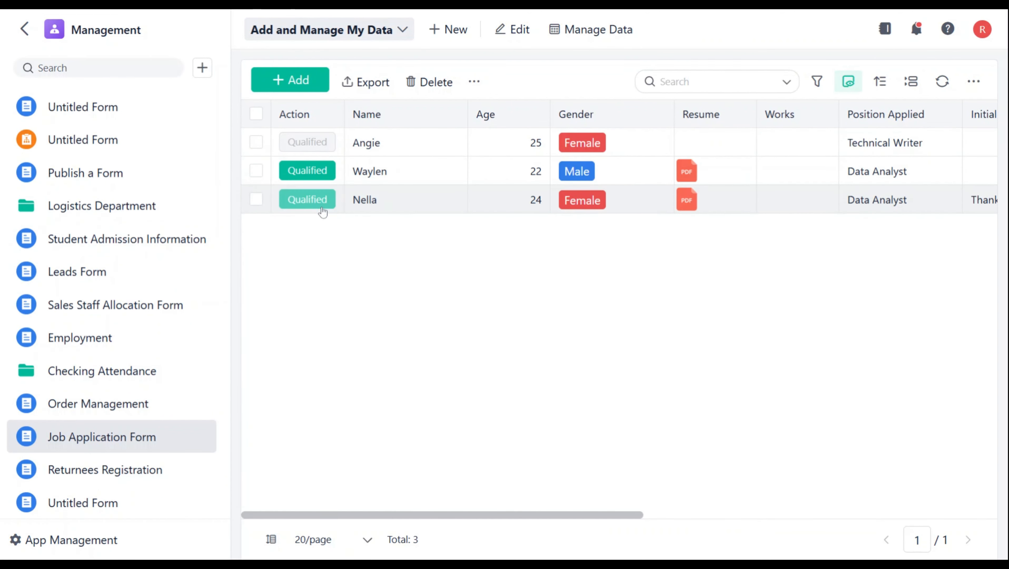
click(324, 201)
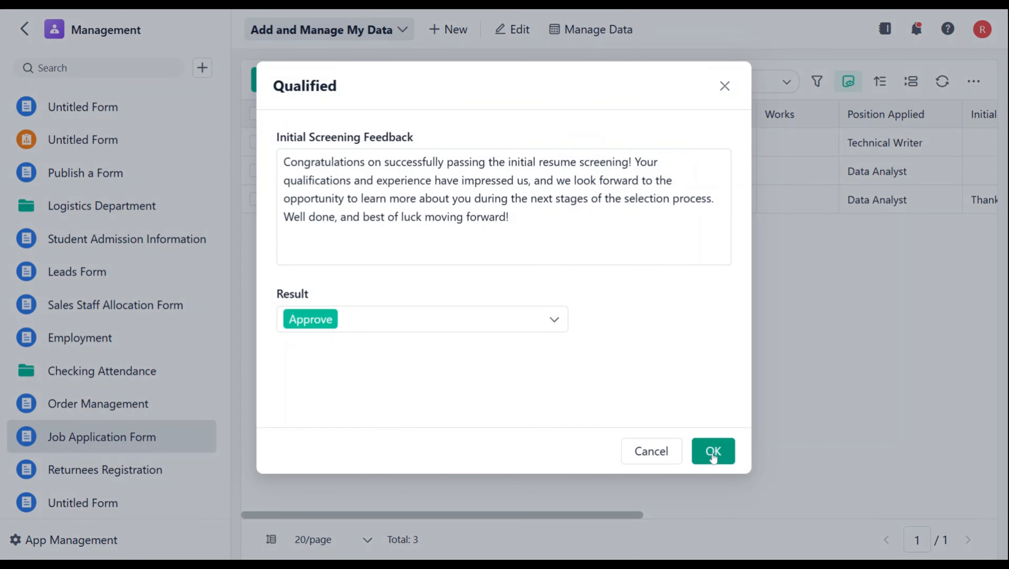
click(714, 451)
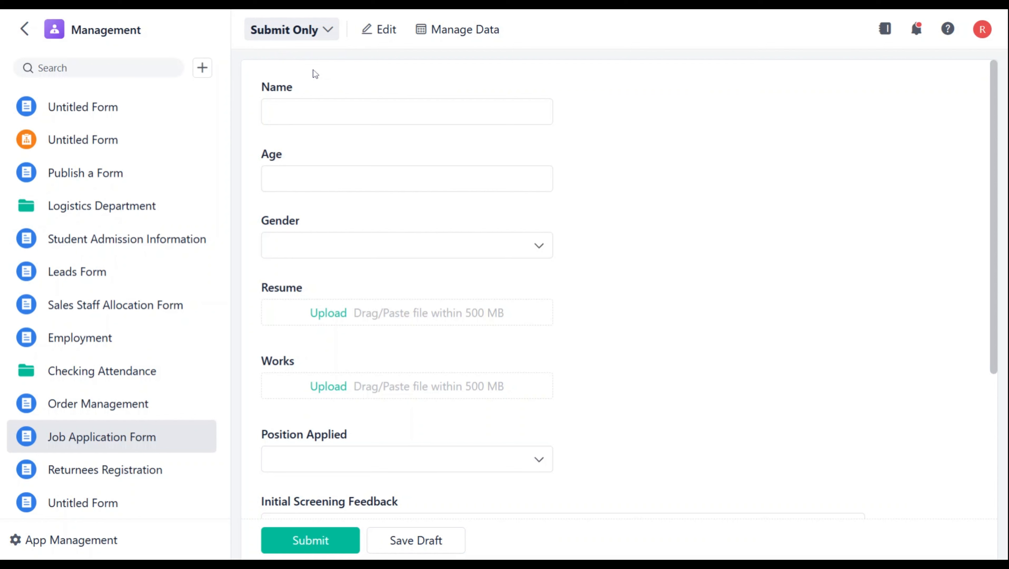
- Upload the applicant's PDF resume to the Resume field of a new Job Application Form entry
click(448, 307)
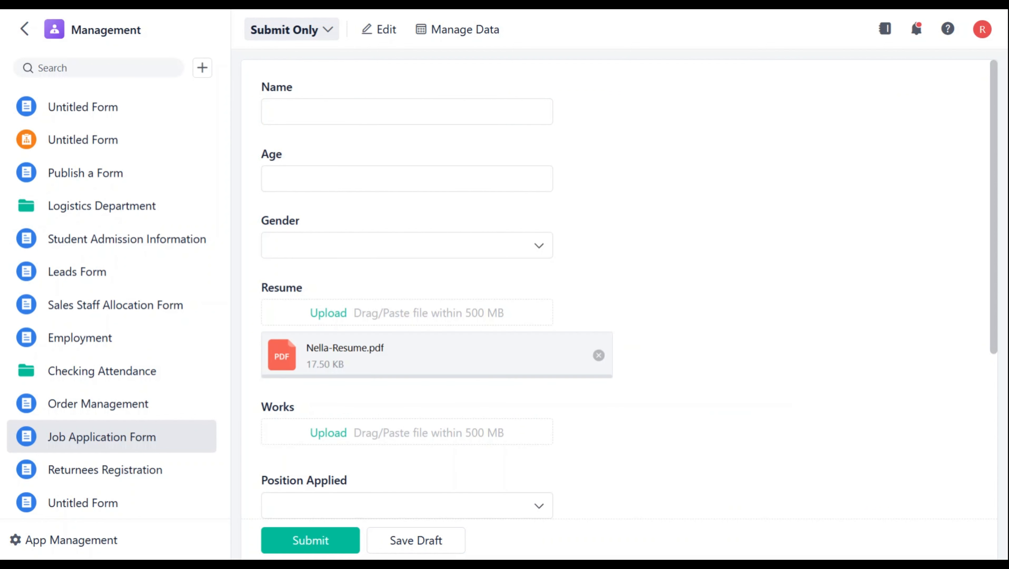